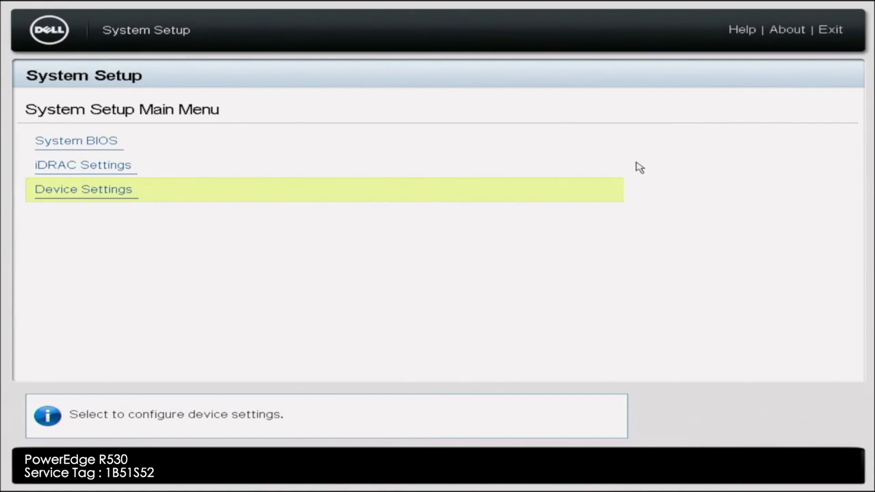
Open the iDRAC Settings page, showing settings version 2.40.40.05 and firmware 2.83.83
click(617, 168)
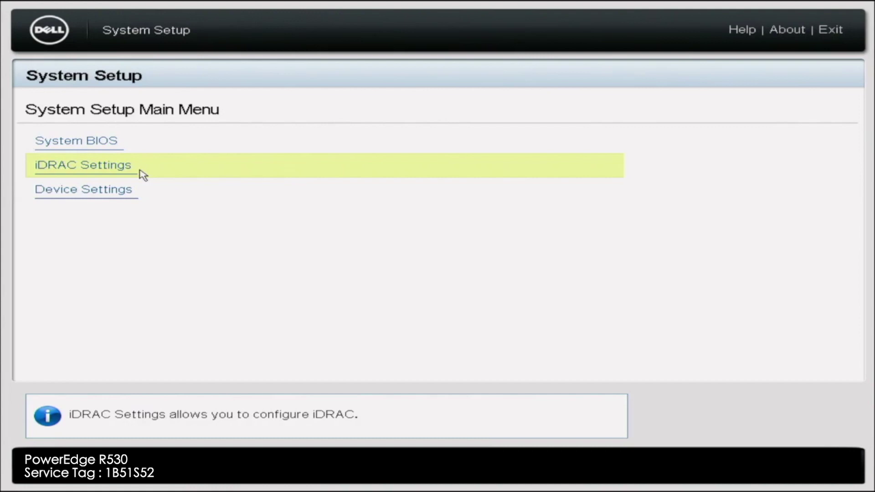
click(143, 176)
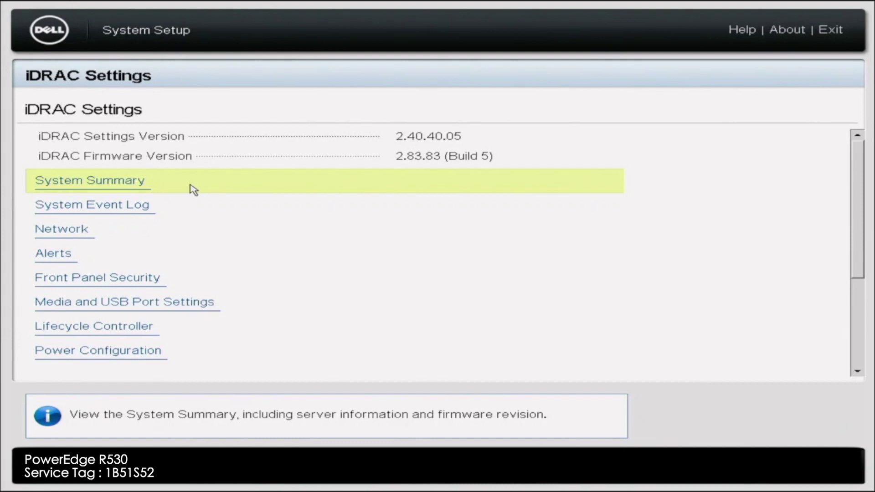
View the iDRAC System Summary for the server
click(193, 190)
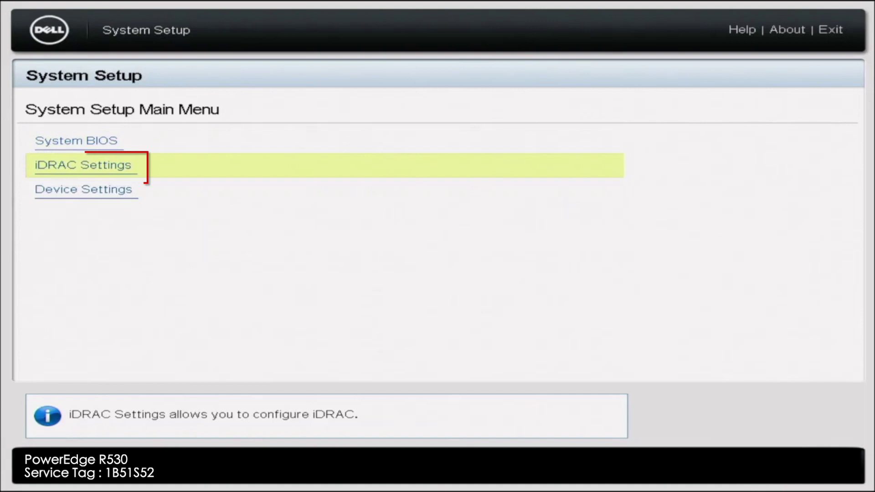
In iDRAC Network settings, replace the Static IP Address with 192.168.0.120
key(Return)
key(Down)
key(Down)
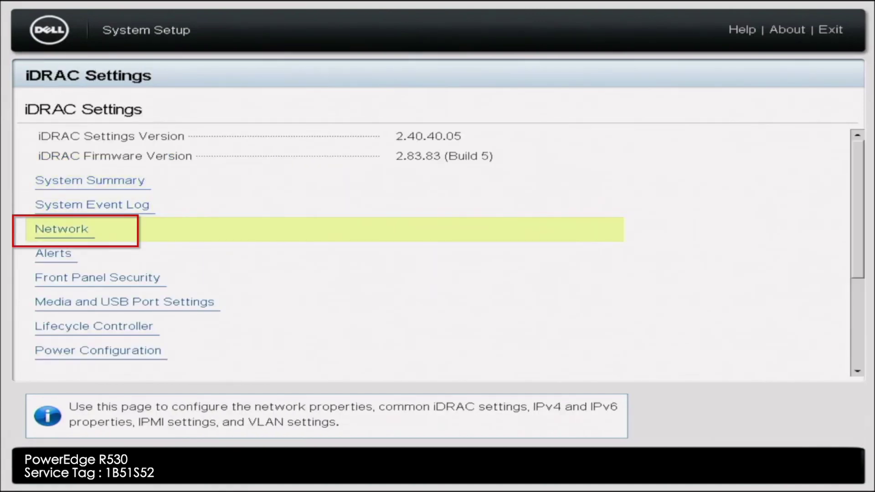
key(Return)
key(Down)
key(Down)
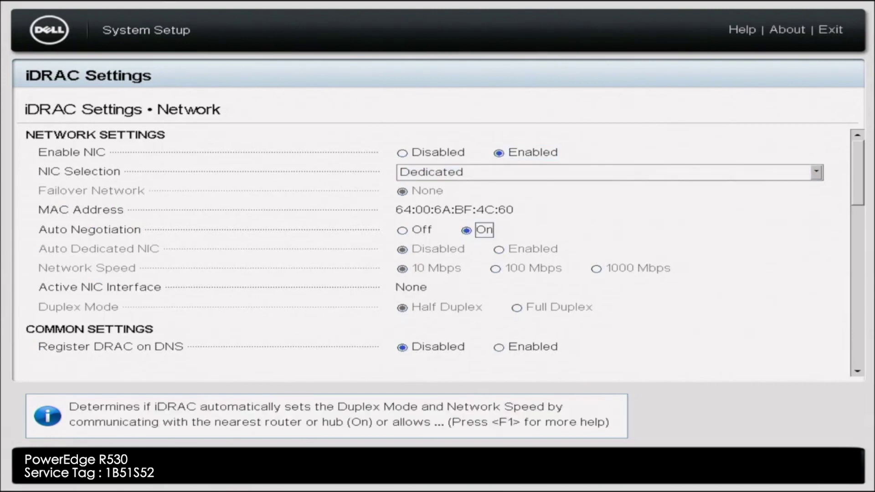
key(Down)
key(Down)
key(Down)
key(Down)
key(Down)
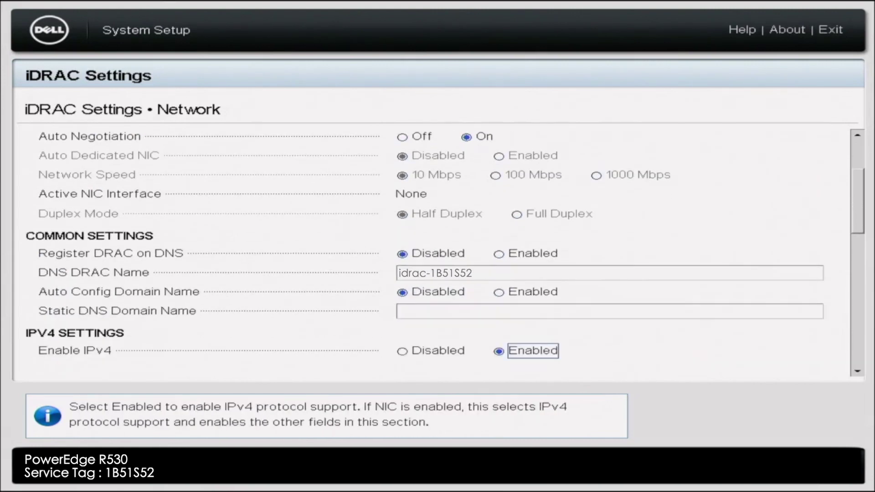
key(Down)
key(Down)
key(Down)
key(Down)
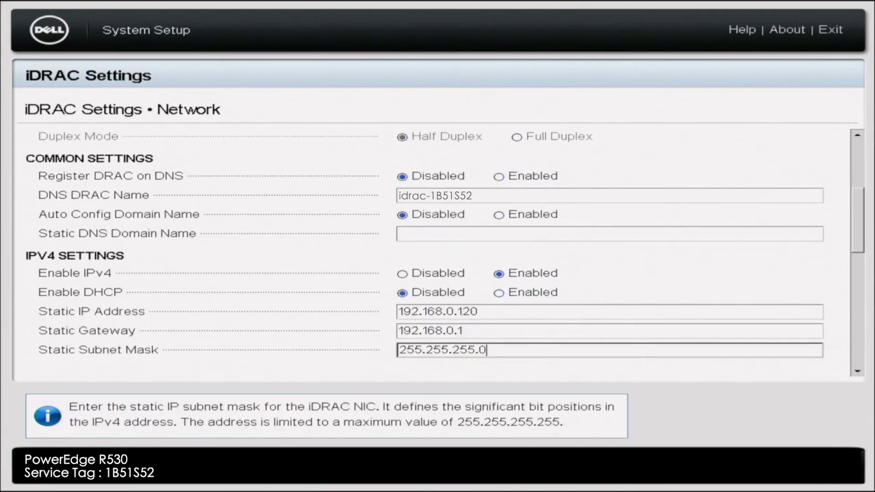
key(Down)
key(Down)
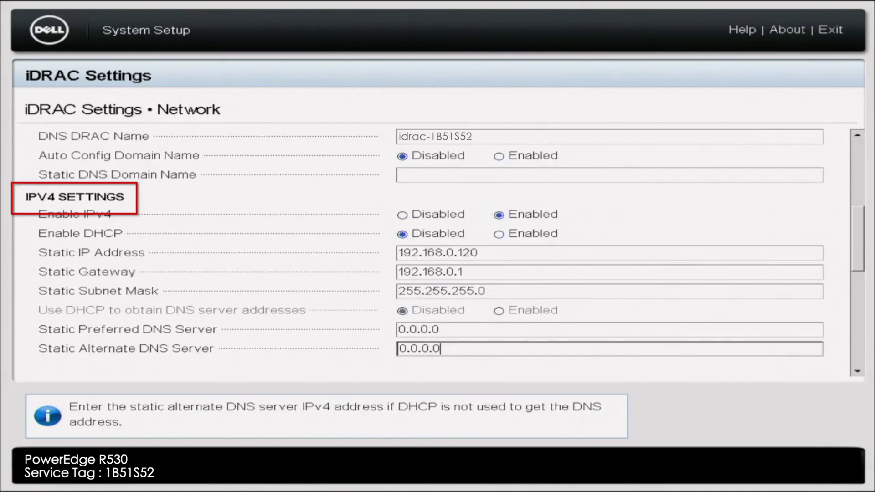
key(Up)
key(Up)
key(Up)
key(Up)
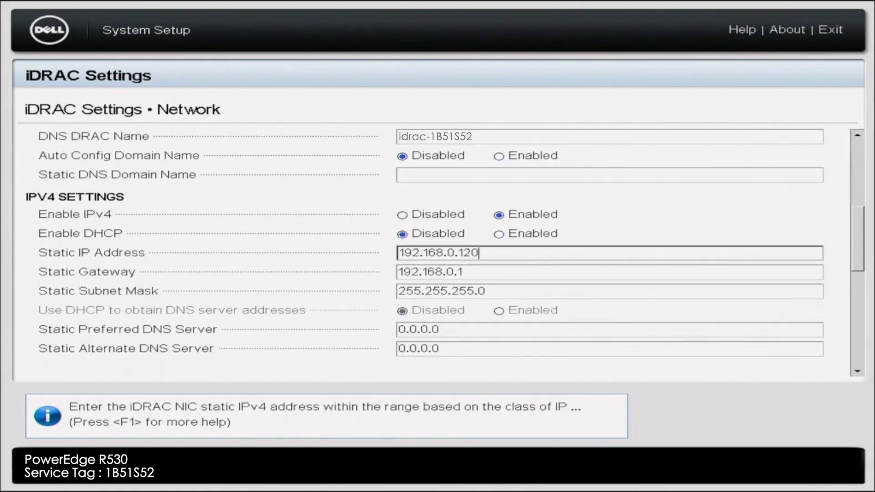
key(BackSpace)
key(BackSpace)
key(BackSpace)
key(BackSpace)
key(BackSpace)
key(BackSpace)
key(BackSpace)
key(BackSpace)
key(BackSpace)
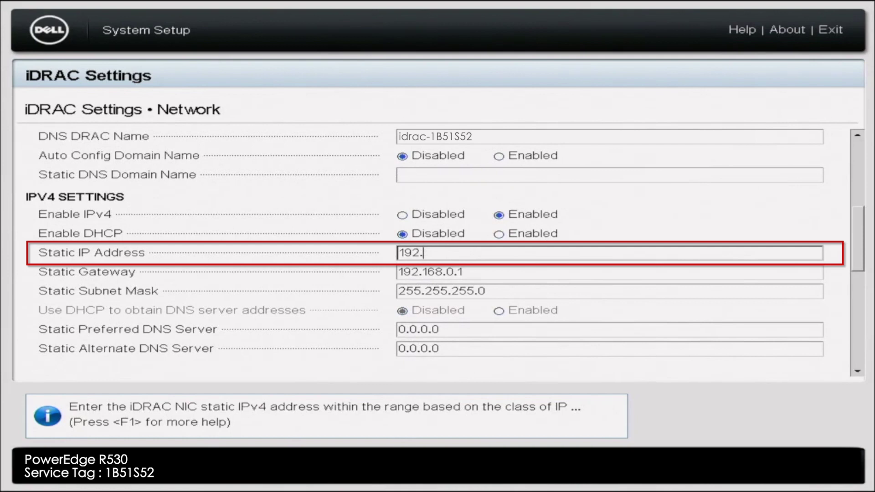
key(BackSpace)
key(BackSpace)
key(BackSpace)
key(BackSpace)
text(192.168.0.120)
key(Tab)
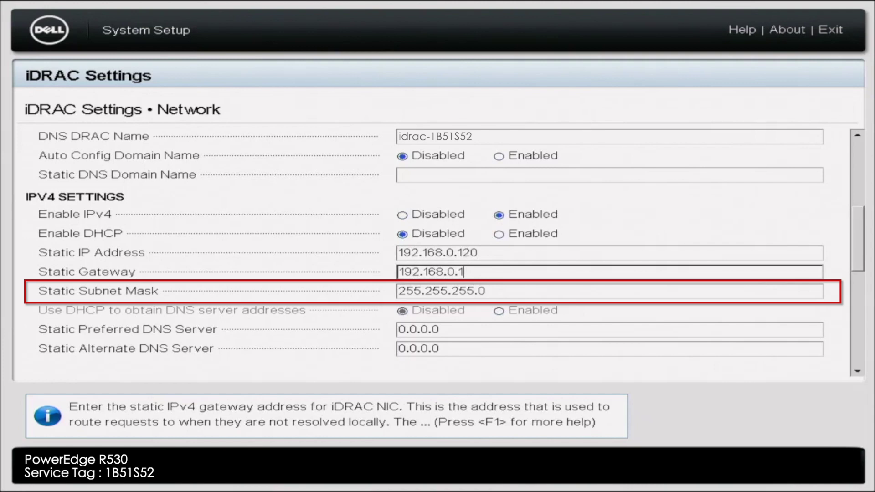
Set preferred DNS server 8.8.8.8 and alternate DNS server 8.8.4.4
click(440, 329)
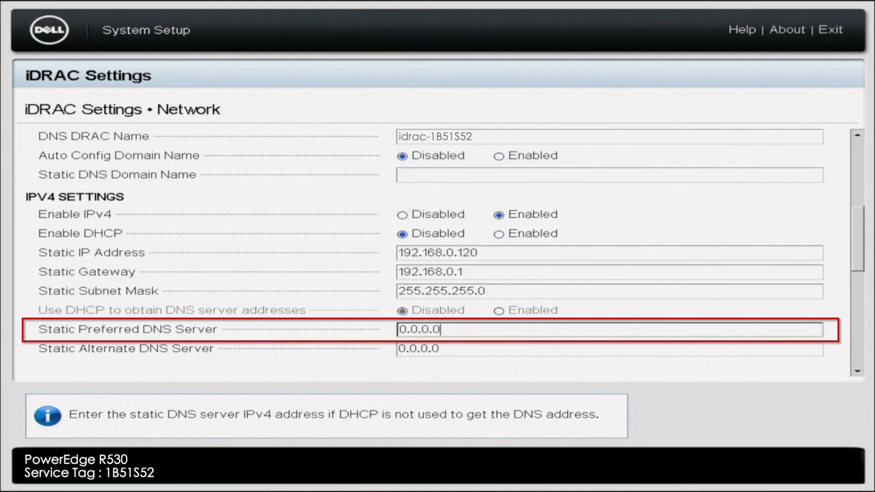
key(BackSpace)
key(BackSpace)
key(BackSpace)
key(BackSpace)
key(BackSpace)
key(BackSpace)
key(BackSpace)
text(8.8.8.8)
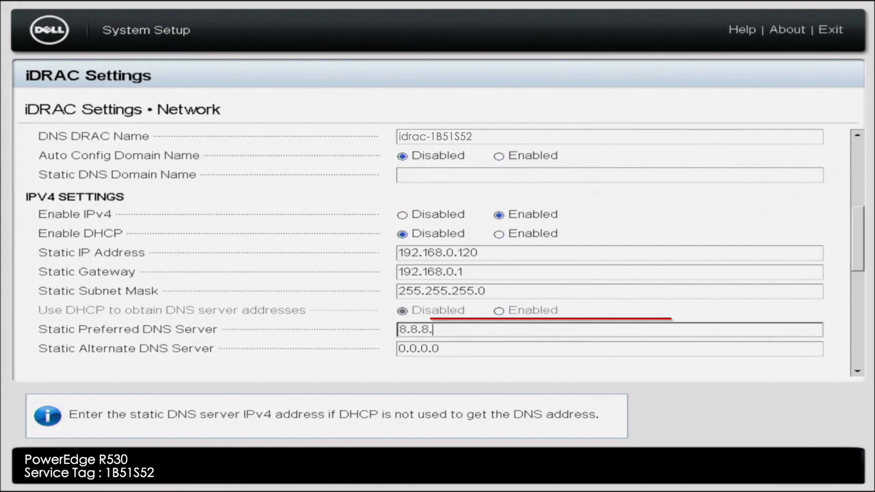
key(Tab)
key(BackSpace)
key(BackSpace)
key(BackSpace)
key(BackSpace)
key(BackSpace)
key(BackSpace)
key(BackSpace)
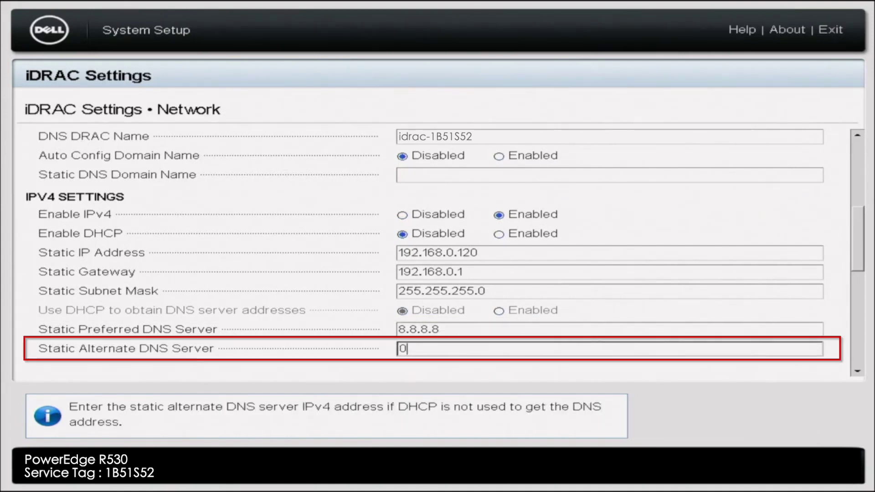
text(8.8.4.4)
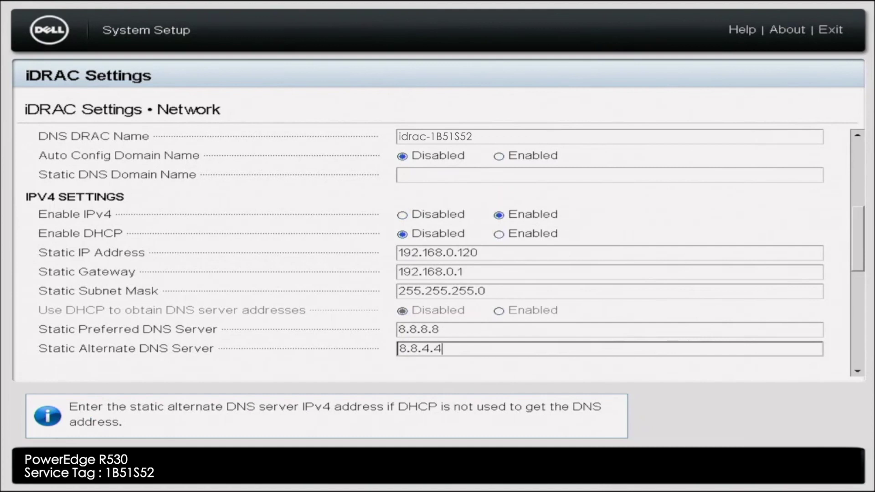
key(Tab)
key(Escape)
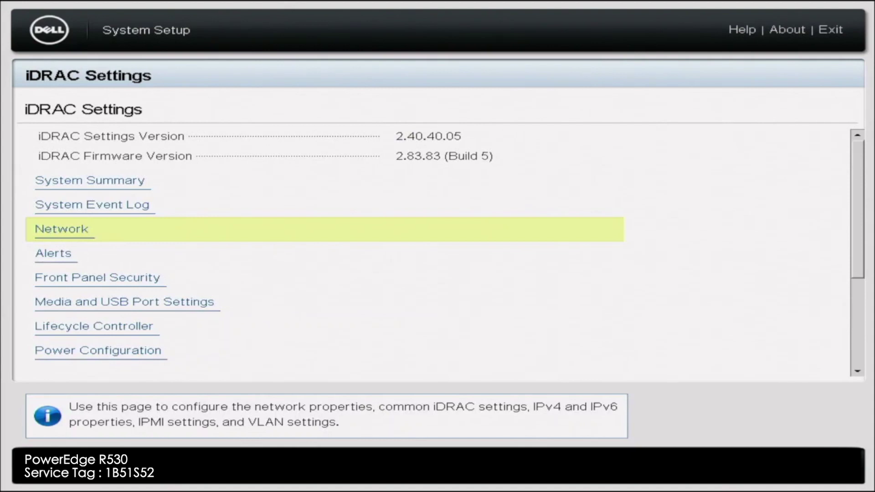
Save the iDRAC network changes, confirming Yes and then OK
key(Escape)
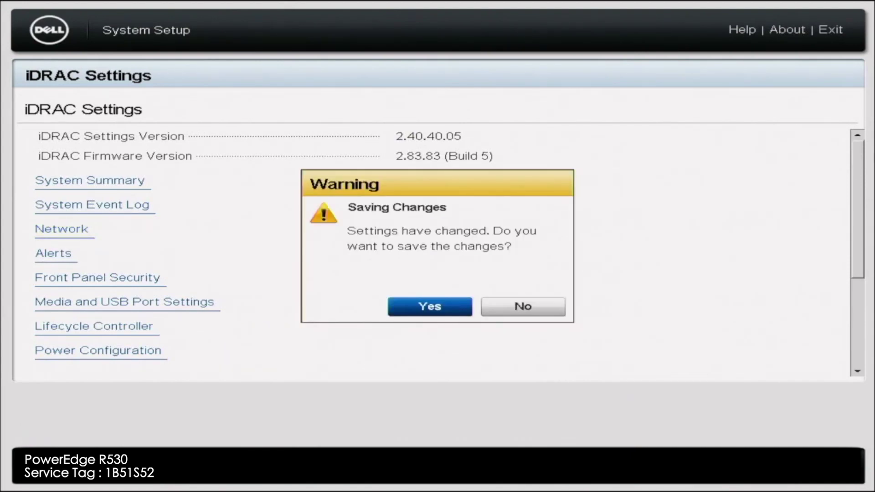
key(Return)
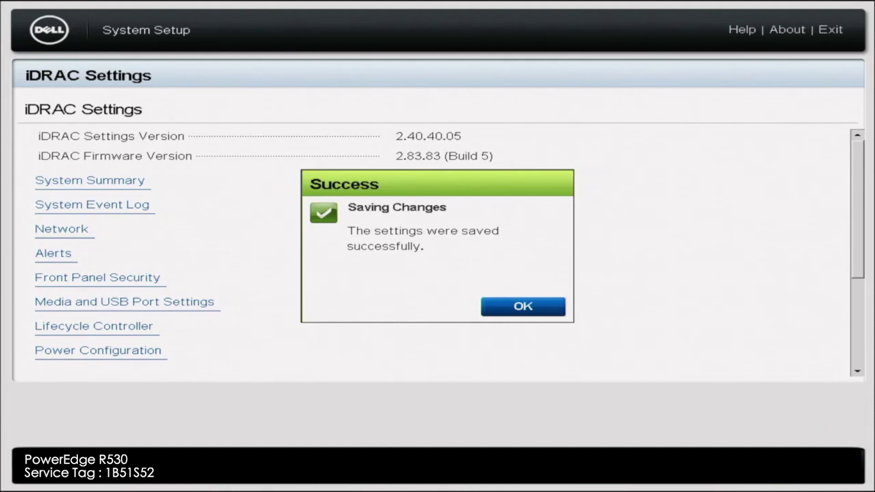
key(Return)
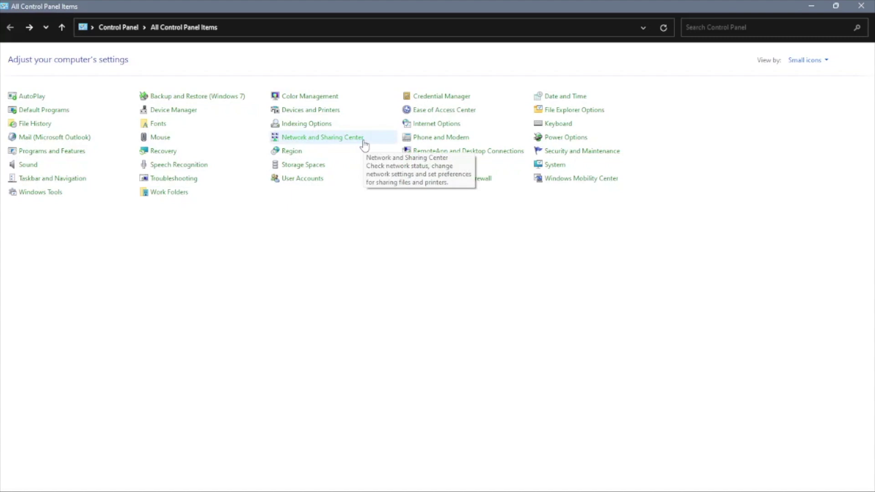
Go to Network Connections and bring up the Ethernet adapter's context menu
click(363, 142)
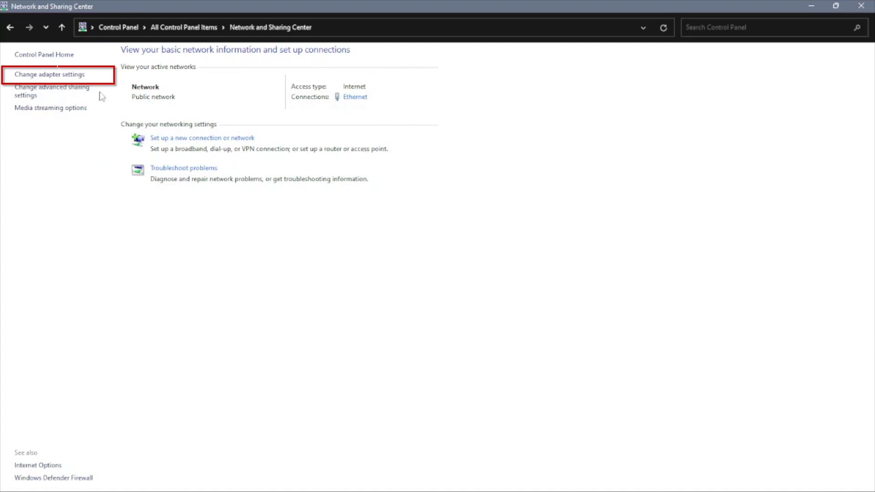
click(83, 75)
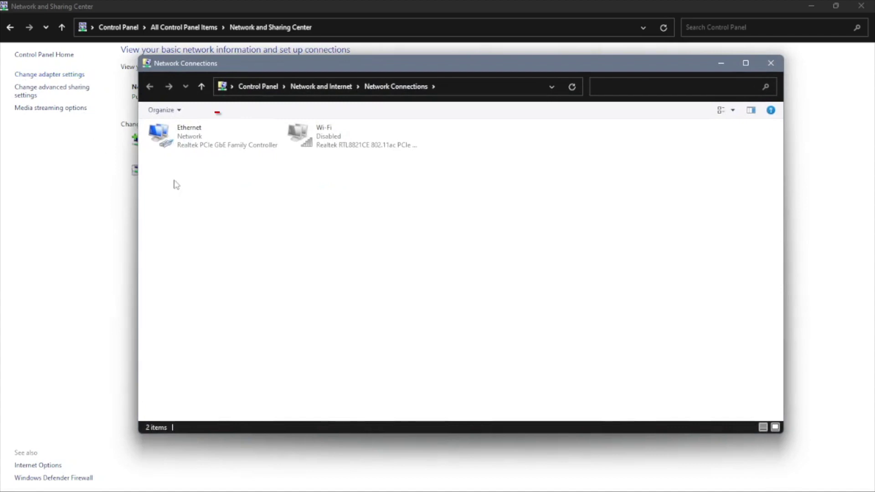
click(240, 133)
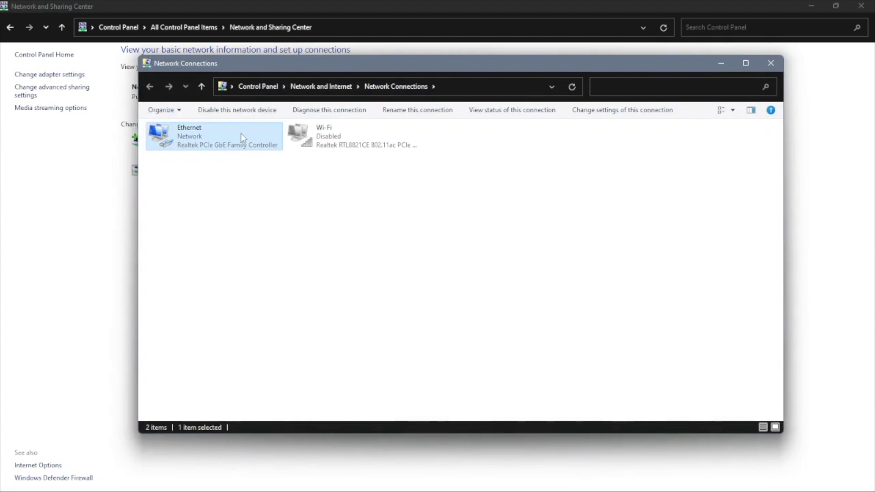
right_click(241, 133)
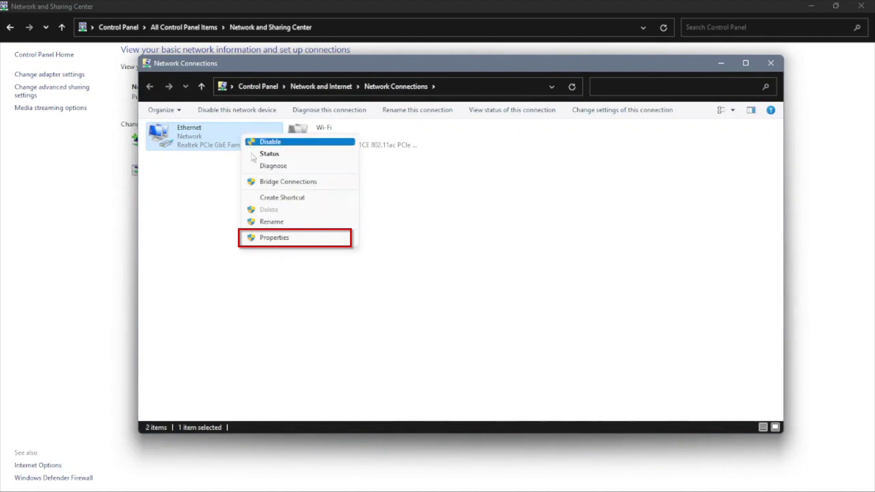
In Ethernet IPv4 properties, switch to a manual IP address of 192.168.0.199
click(274, 238)
click(278, 236)
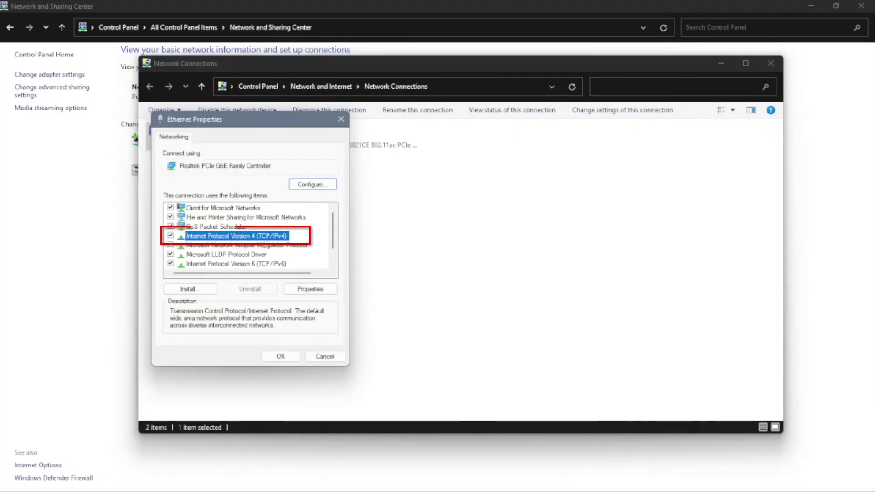
double_click(265, 237)
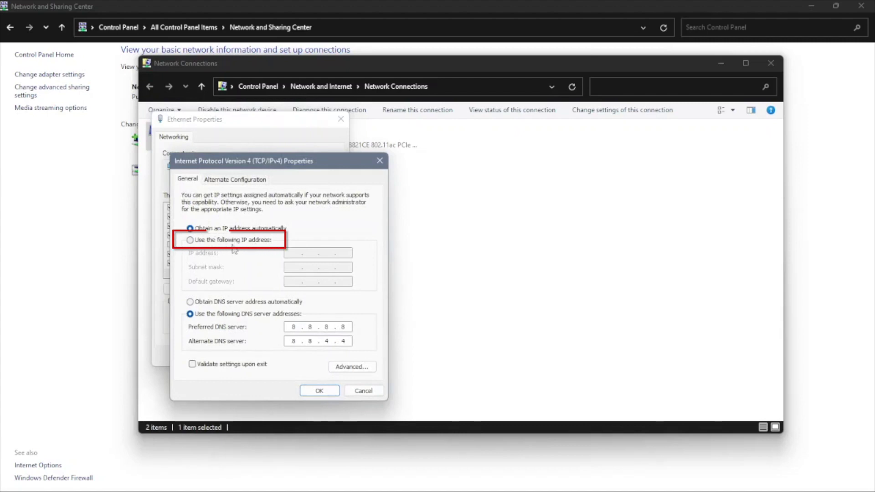
click(225, 241)
click(225, 241)
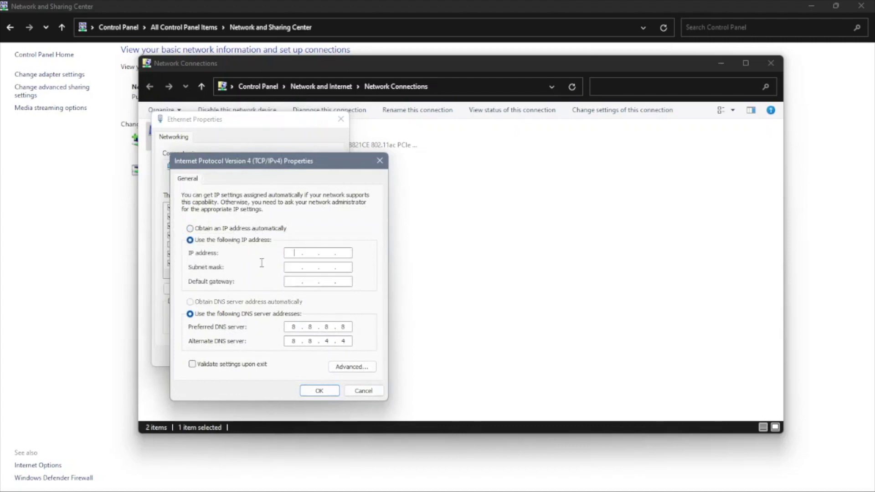
key(Tab)
text(192.)
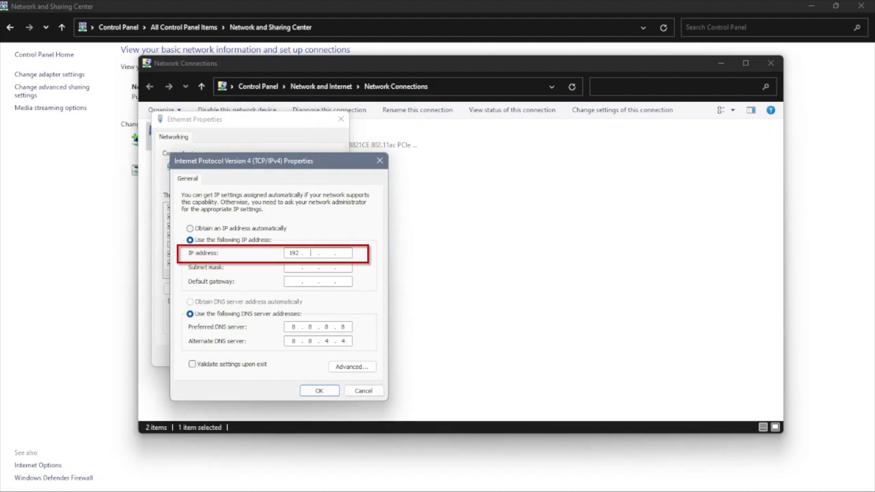
text(168.0.199)
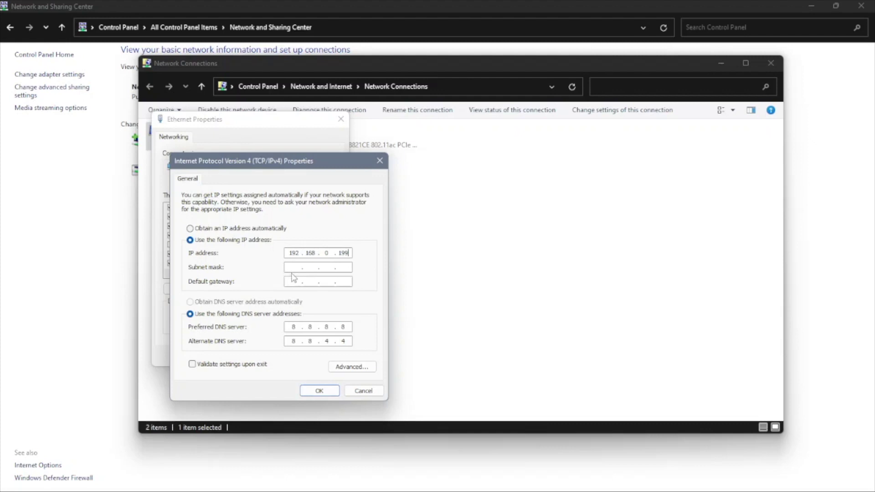
Fill in mask 255.255.255.0 and gateway 192.168.0.1, then confirm both dialogs
click(293, 268)
key(Tab)
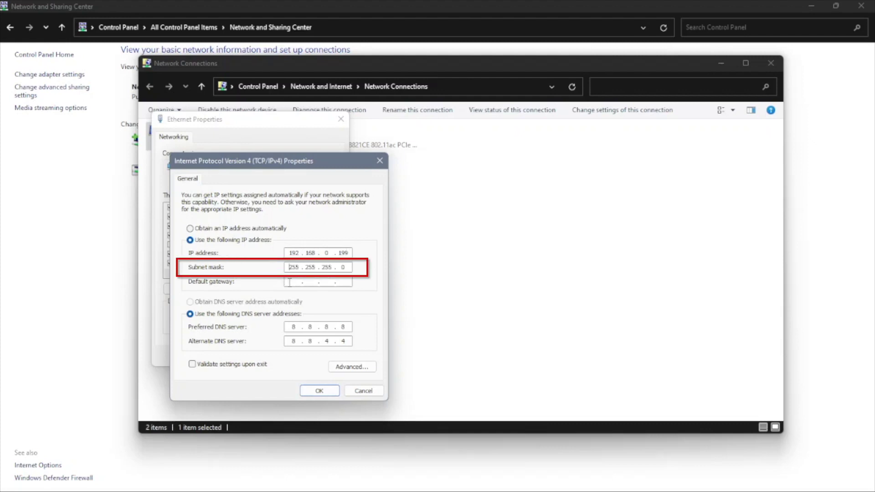
text(192 . 168 . )
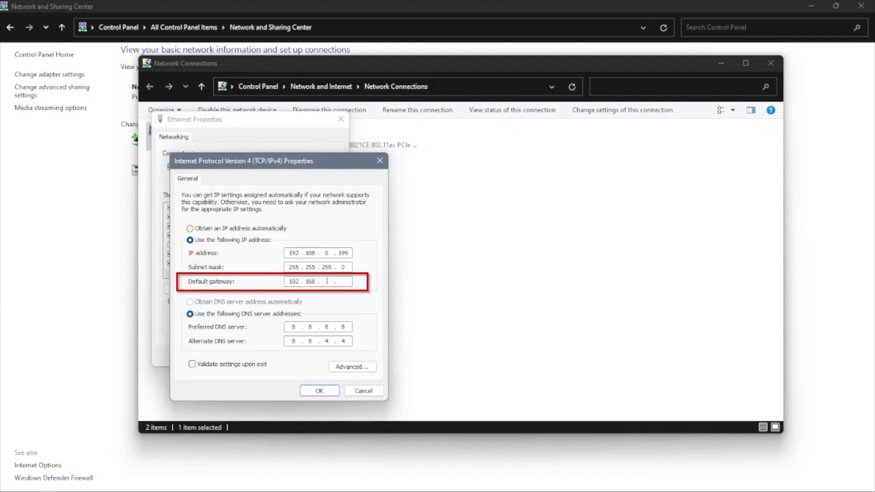
text(0 . 1)
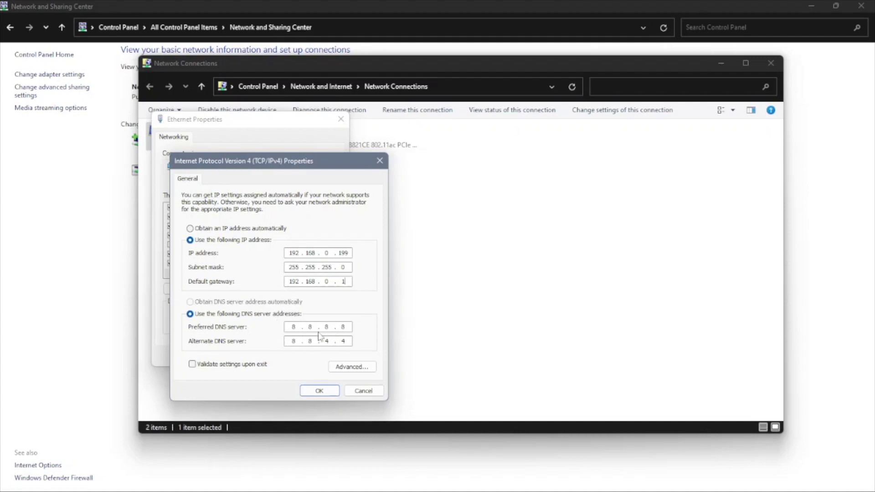
click(319, 391)
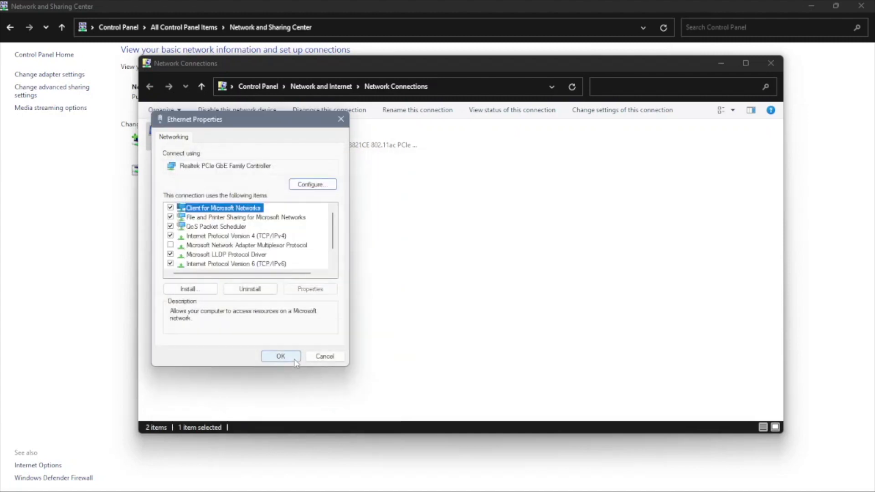
click(294, 359)
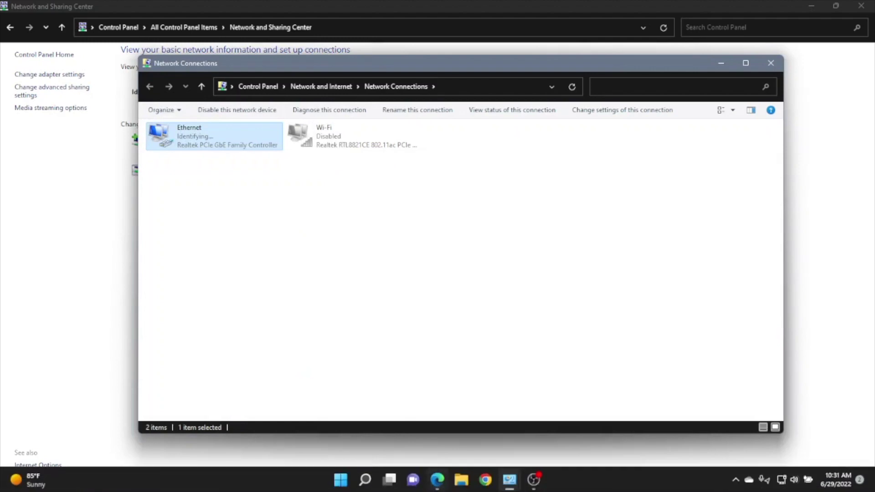
Load the iDRAC web interface by its IP address in Edge
click(437, 479)
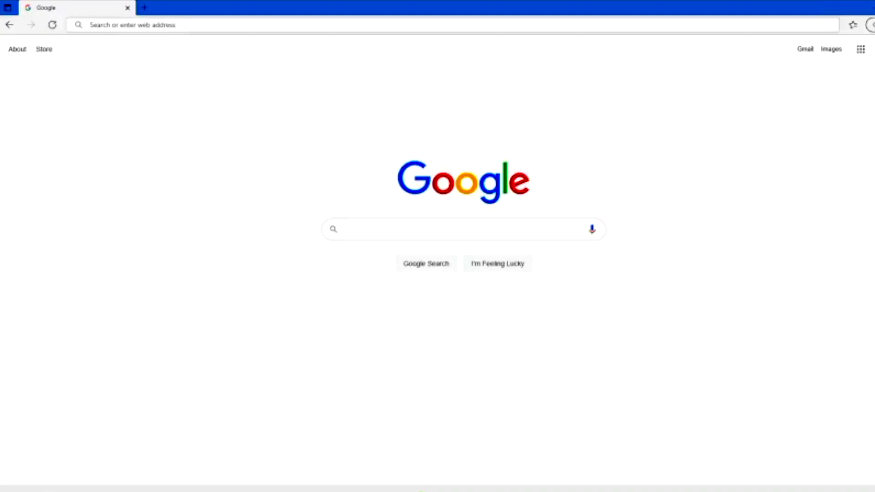
click(174, 28)
text(198)
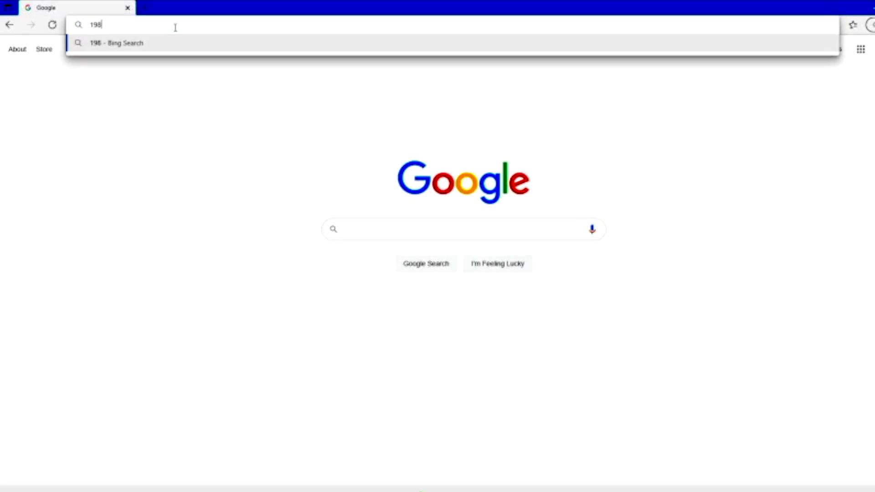
text(.168.0.)
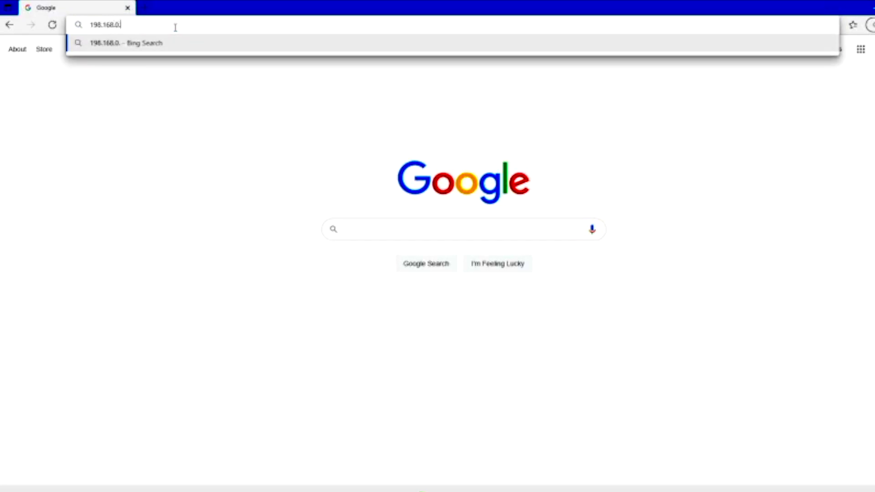
text(120)
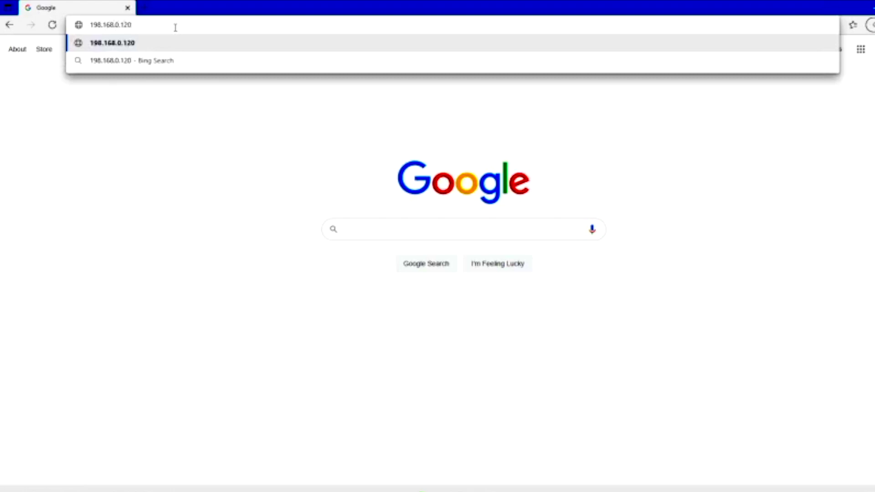
key(Return)
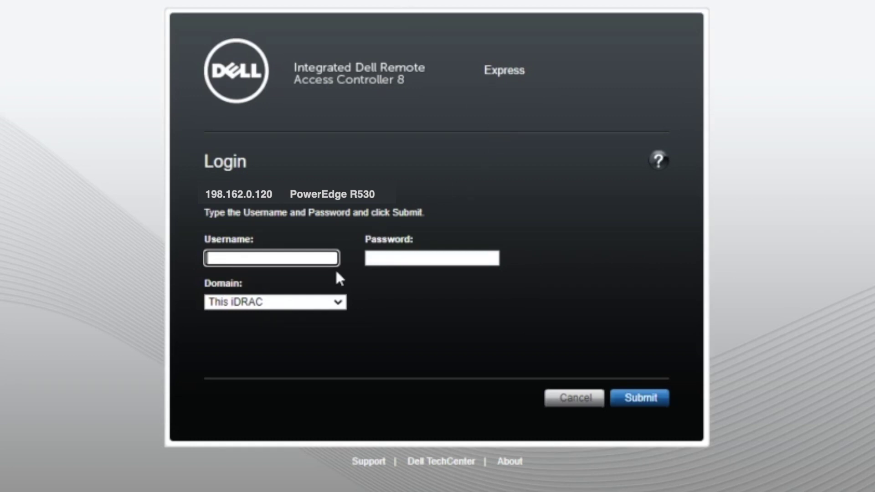
Log in with the default root credentials and keep the default password
text(root)
key(Tab)
text(cal)
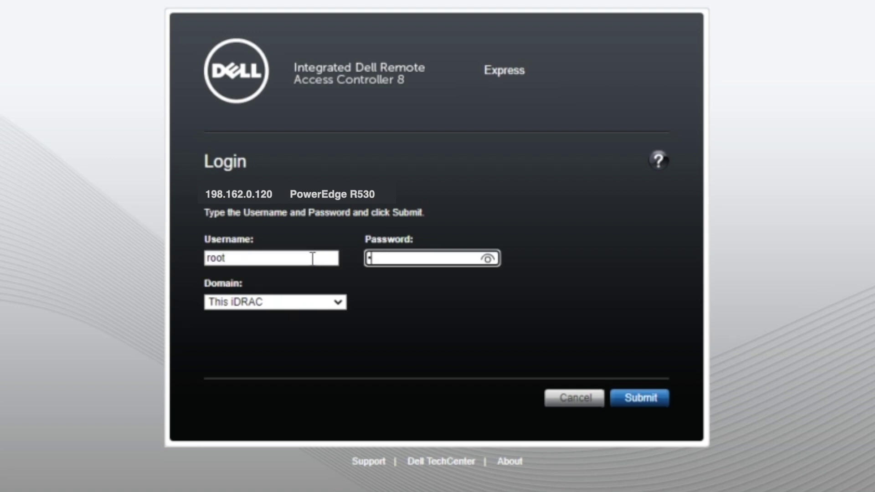
text(vin)
click(490, 261)
click(632, 401)
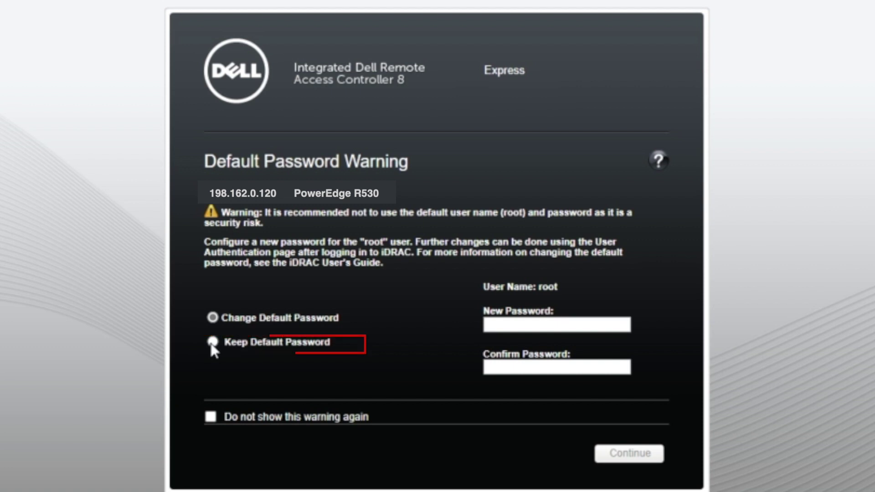
click(212, 345)
click(588, 460)
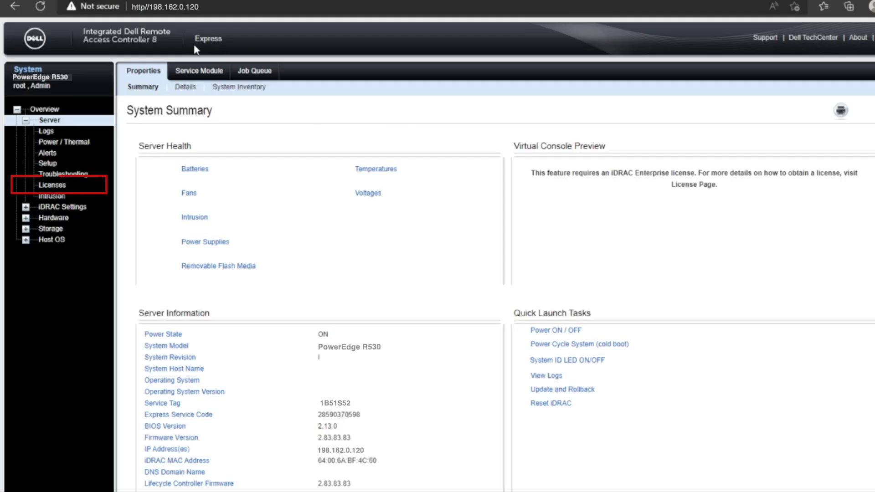
Import and apply the iDRAC8 Enterprise license file from USB Drive (D:)
click(61, 186)
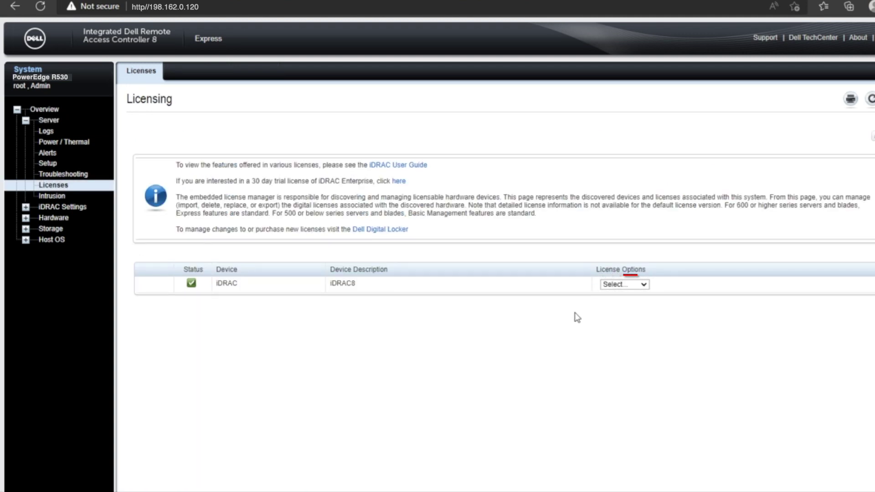
click(644, 285)
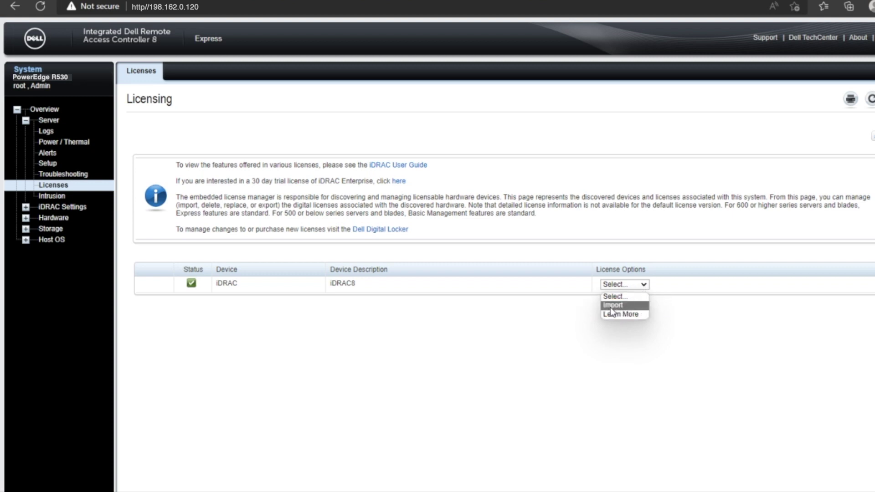
click(616, 307)
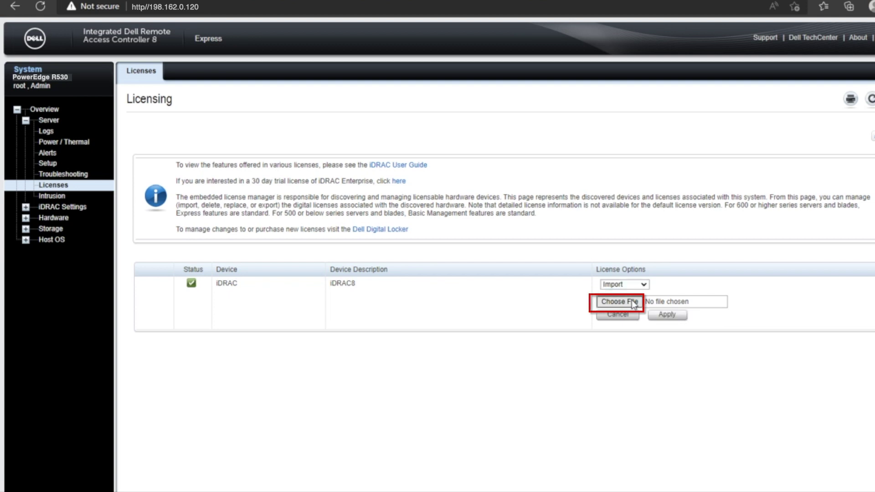
click(633, 303)
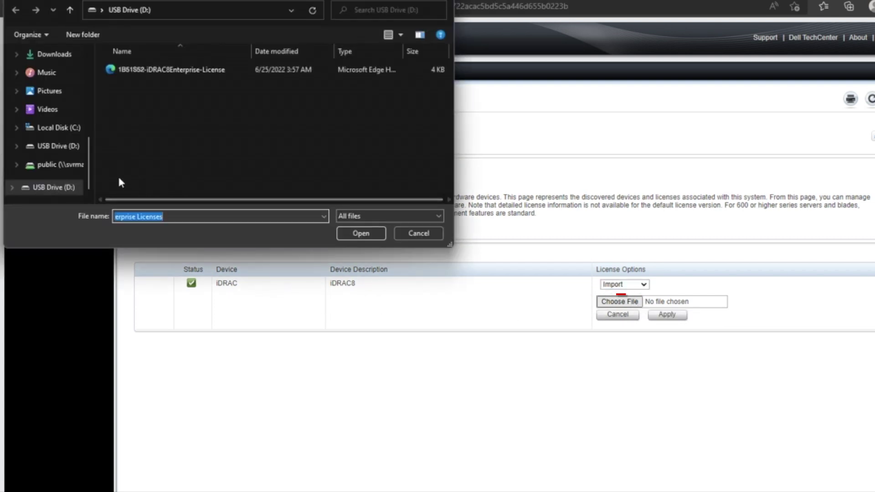
click(160, 71)
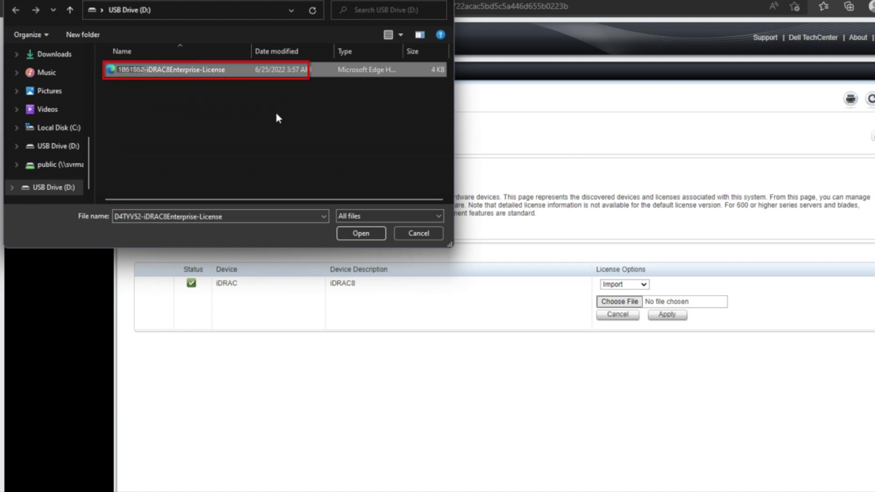
click(360, 234)
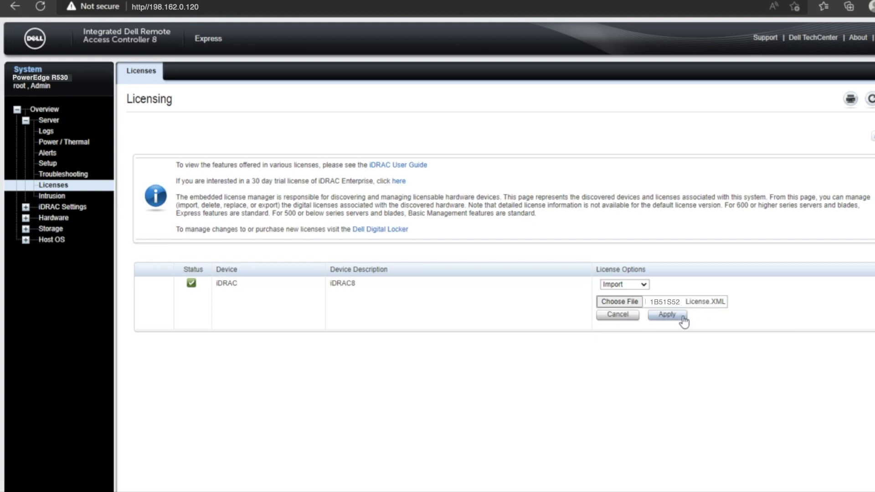
click(669, 321)
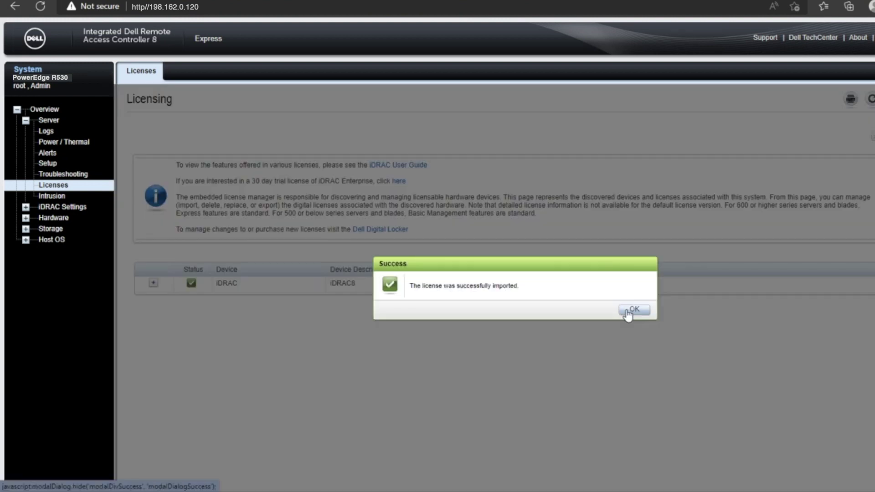
click(631, 310)
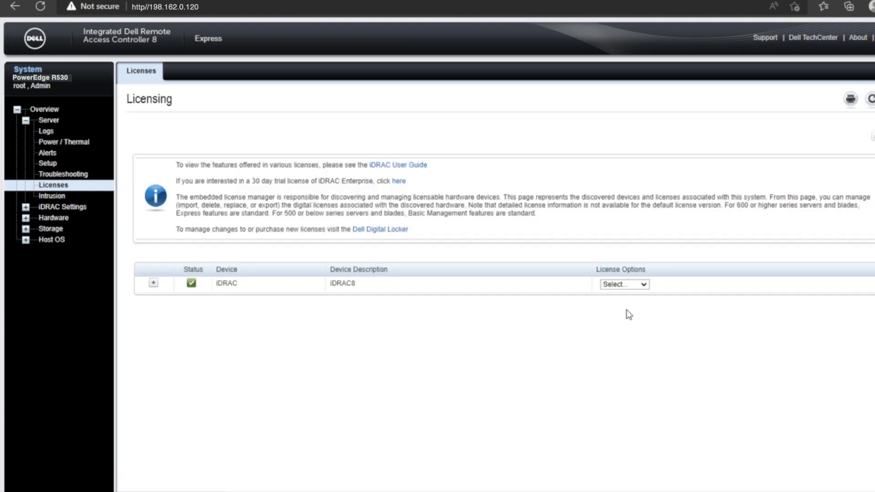
Log out, log back in keeping the default password, and open Licenses
click(50, 120)
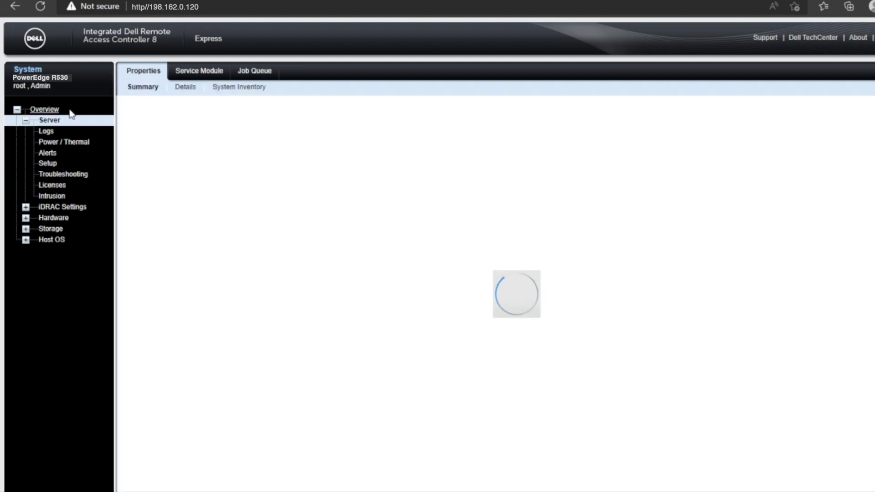
click(854, 37)
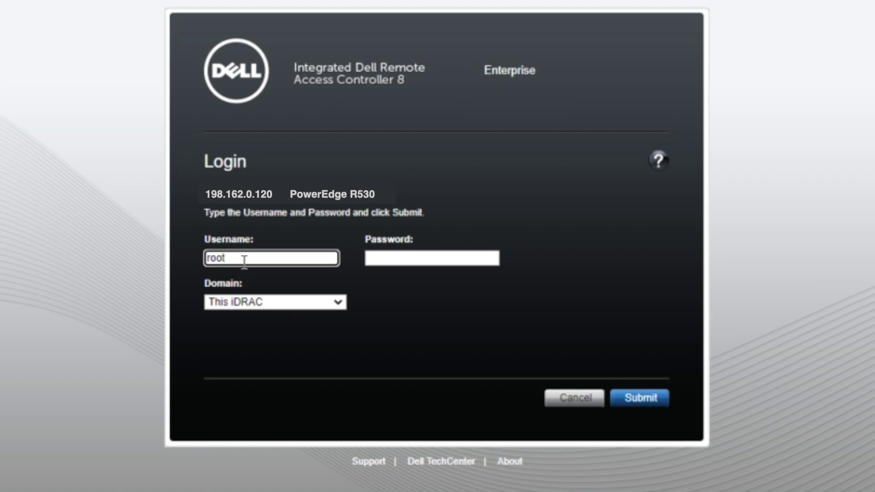
key(Tab)
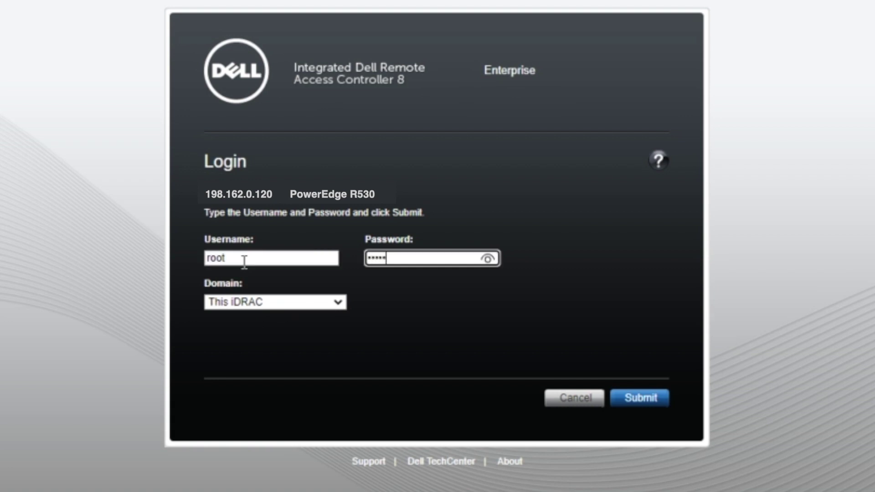
key(BackSpace)
key(BackSpace)
key(BackSpace)
key(BackSpace)
click(488, 258)
click(490, 259)
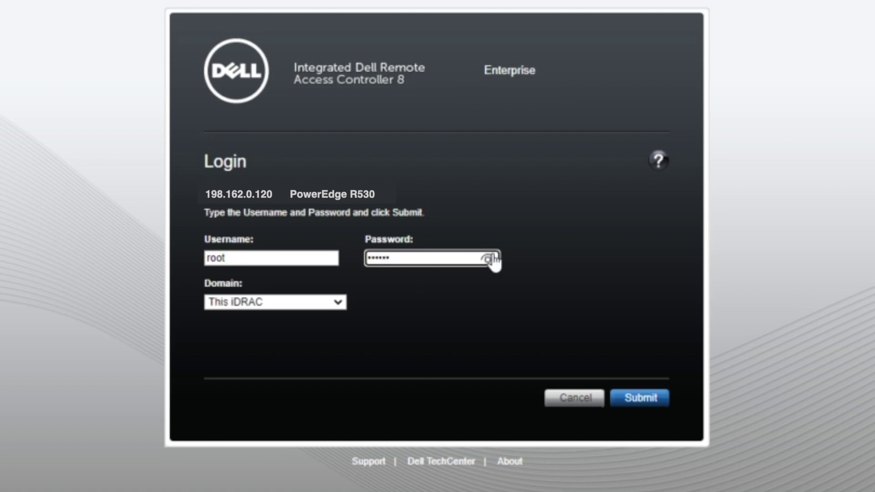
click(639, 401)
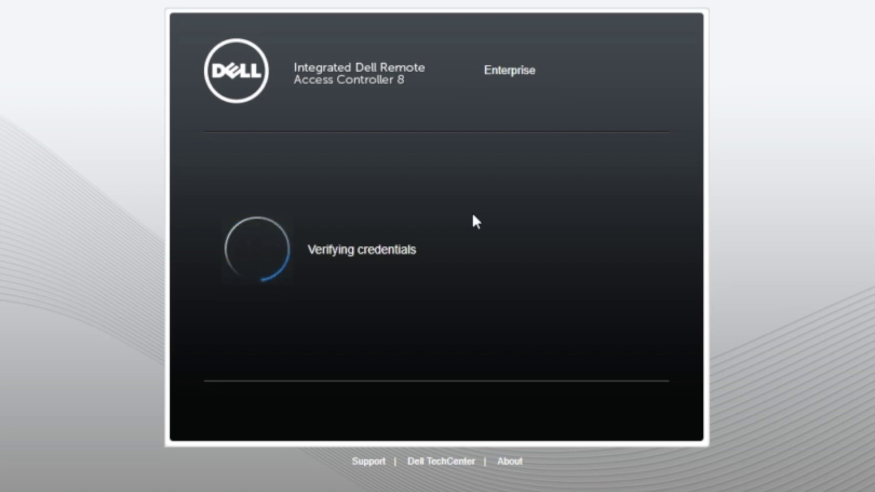
click(212, 331)
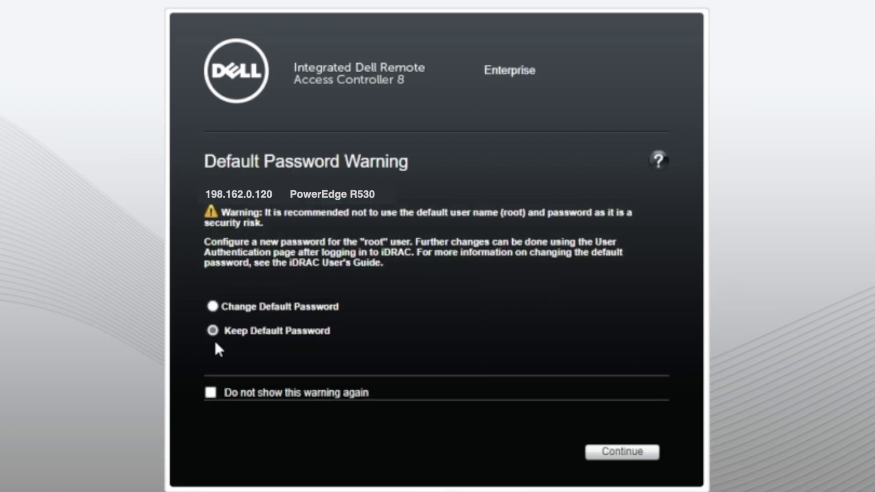
click(598, 452)
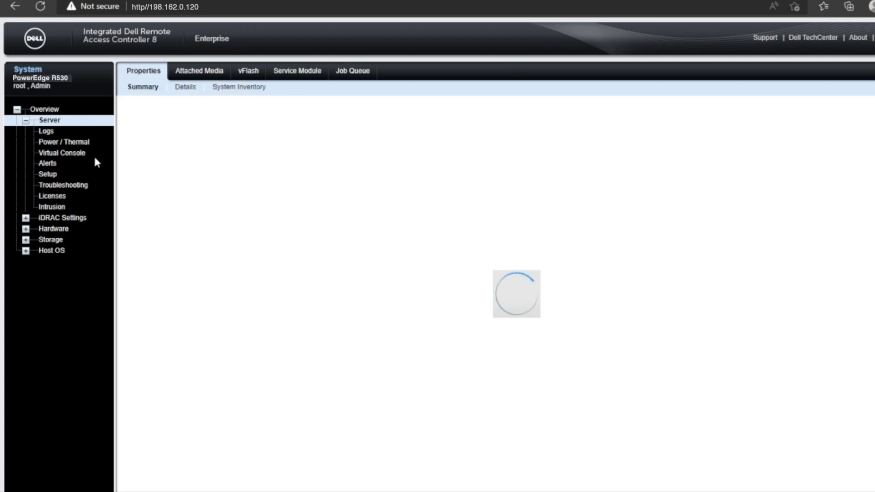
click(54, 197)
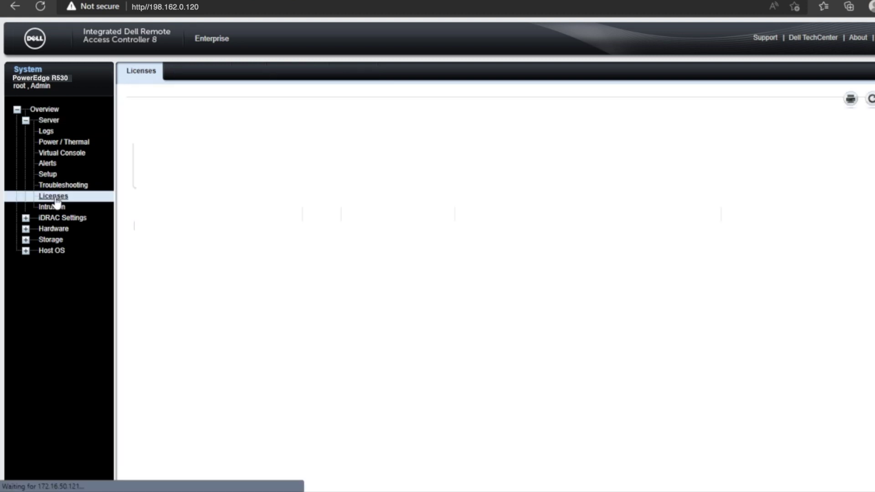